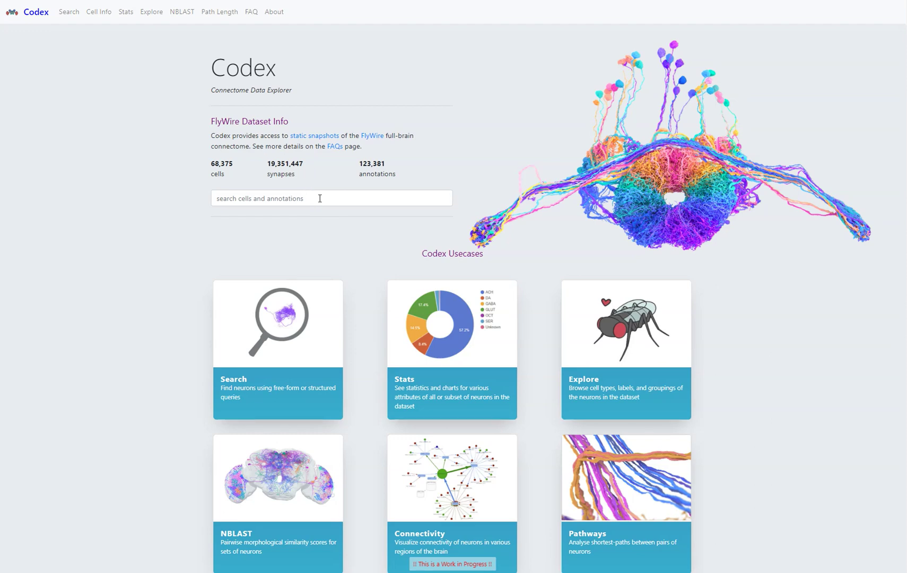
# - Search FlyWire Codex for LPSP cells
pyautogui.click(281, 198)
pyautogui.write('LPSP')
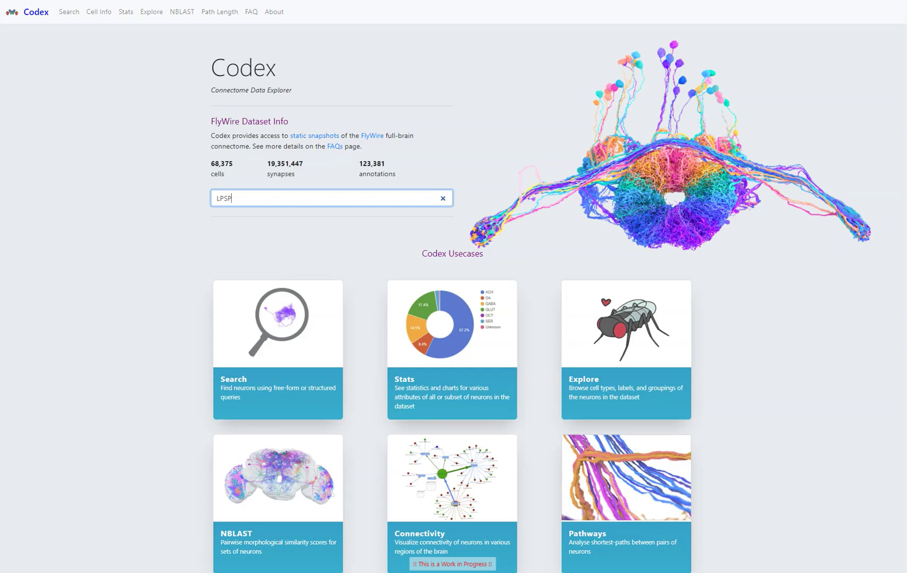
pyautogui.press('Return')
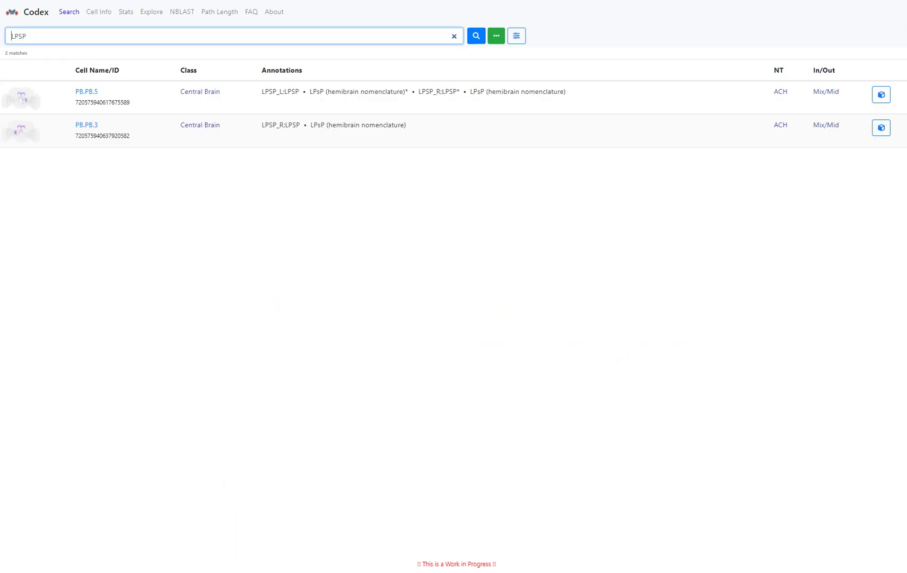
# - Open the Cell Info page for PB.PB.5 and rotate the brain around its skeleton
pyautogui.click(83, 92)
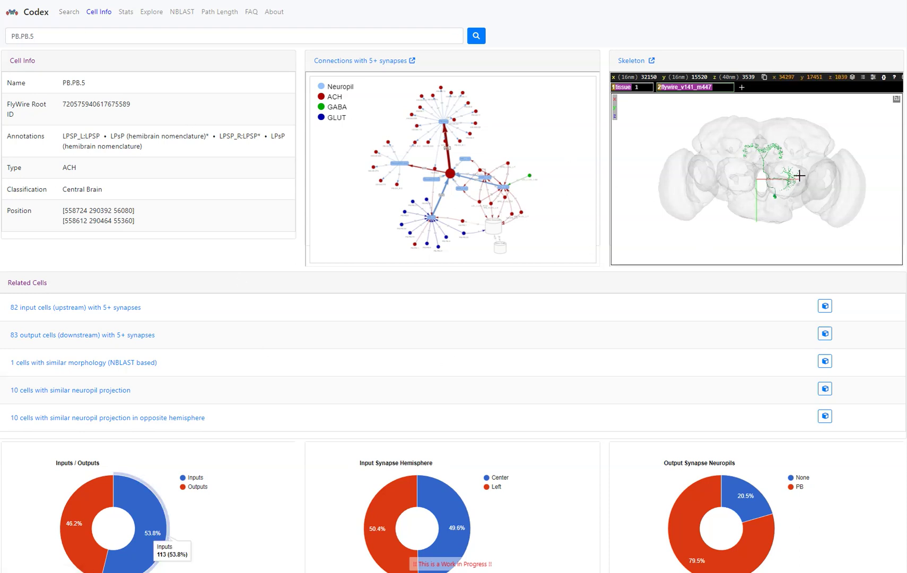
pyautogui.moveTo(799, 175)
pyautogui.mouseDown()
pyautogui.moveTo(739, 203)
pyautogui.moveTo(811, 181)
pyautogui.mouseUp()
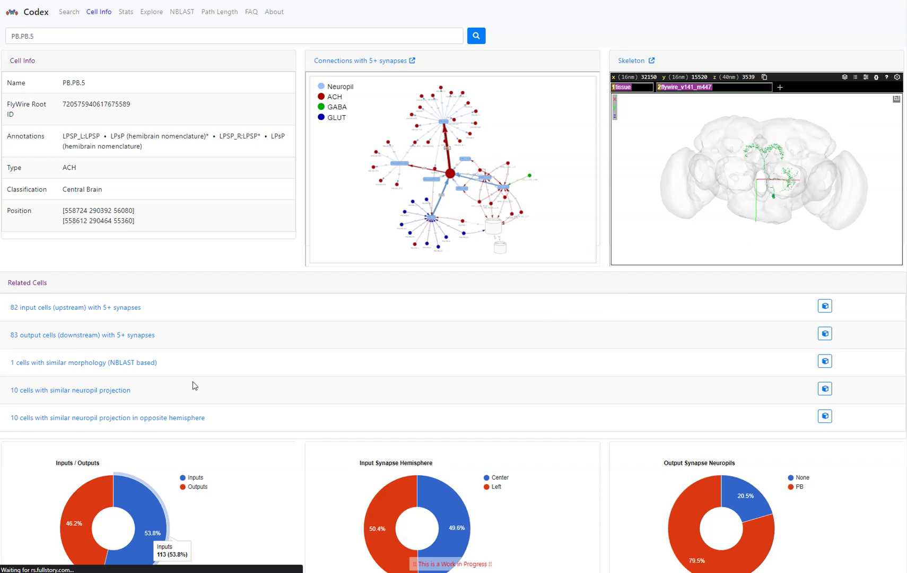
pyautogui.scroll(-5, 282, 466)
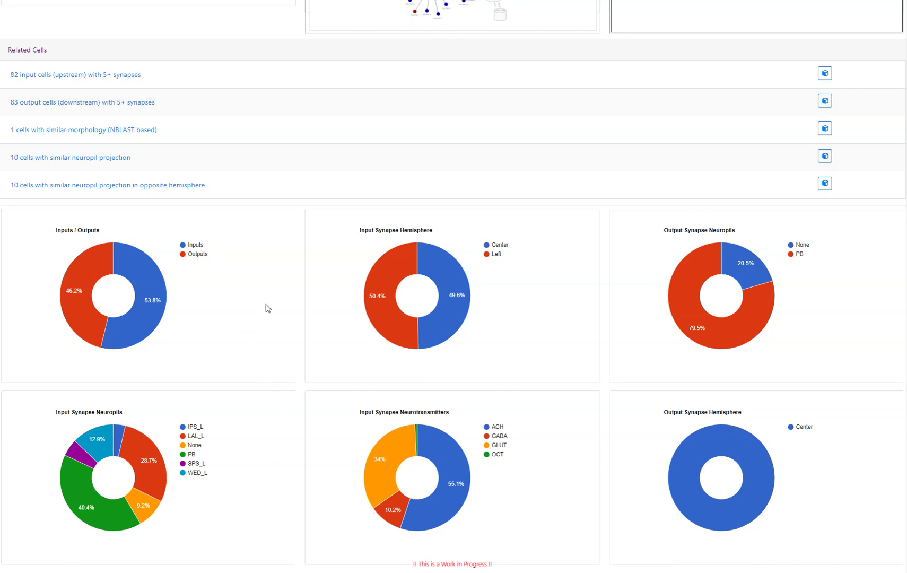
pyautogui.scroll(5, 268, 429)
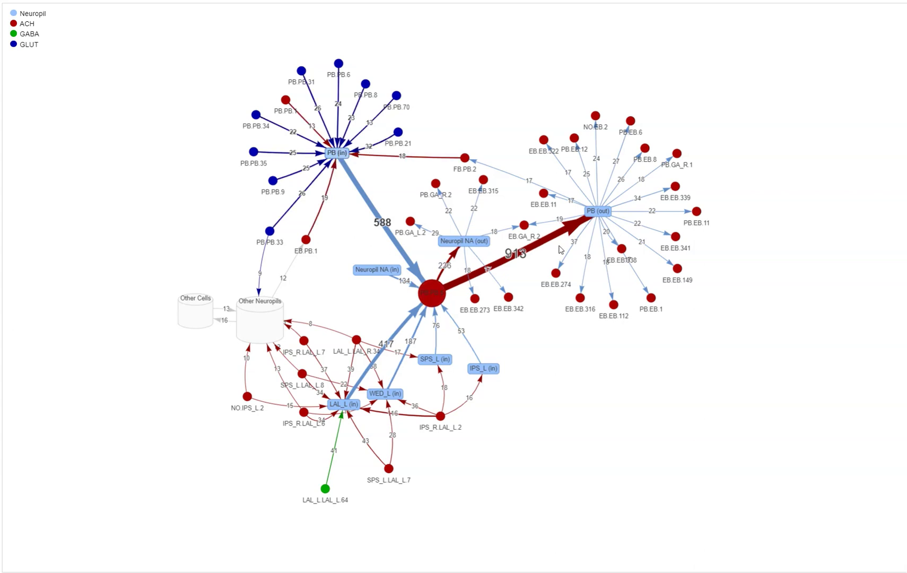
# - Open PB.PB.5's 5+ synapse connections graph full size, then open EB.EB.112's Cell Info and rotate its skeleton
pyautogui.rightClick(346, 60)
pyautogui.click(366, 73)
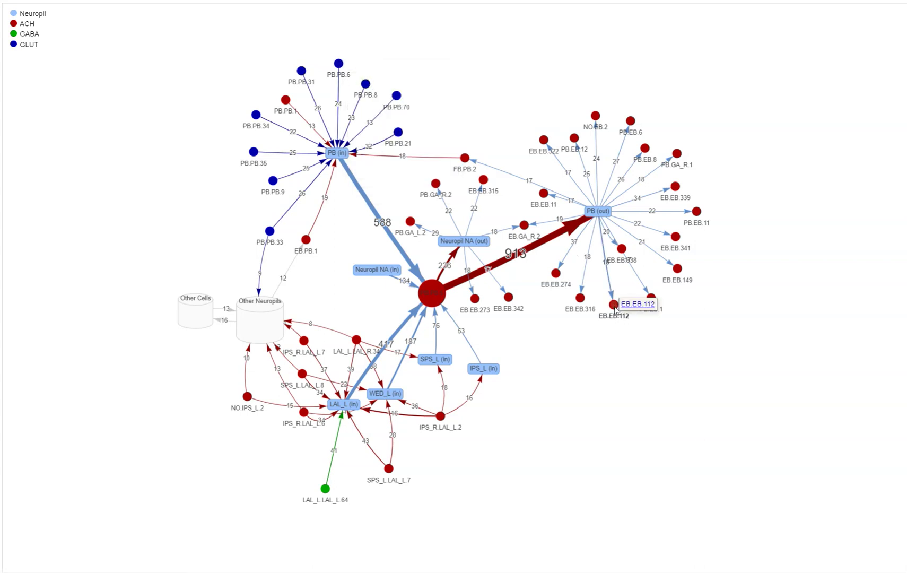
pyautogui.rightClick(628, 308)
pyautogui.click(648, 321)
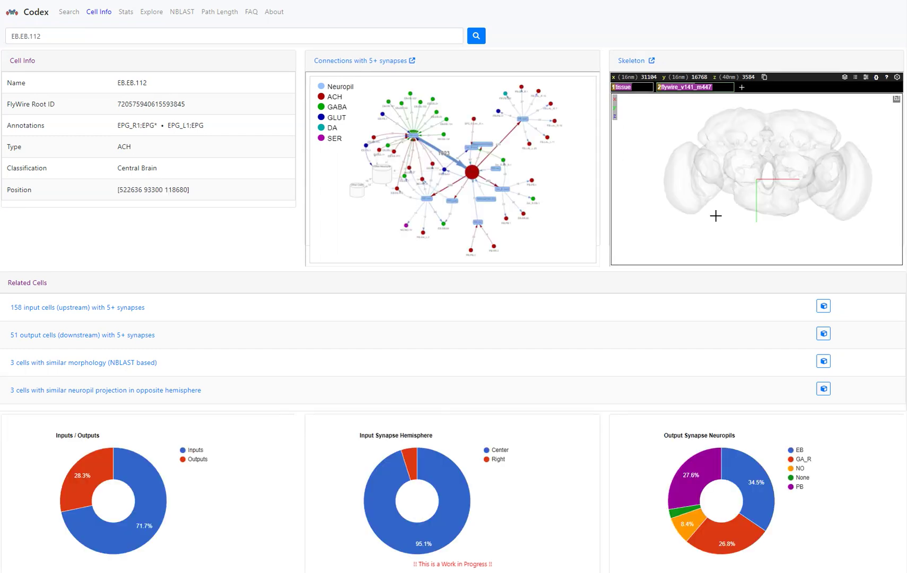
pyautogui.moveTo(767, 184)
pyautogui.mouseDown()
pyautogui.moveTo(775, 200)
pyautogui.moveTo(769, 174)
pyautogui.mouseUp()
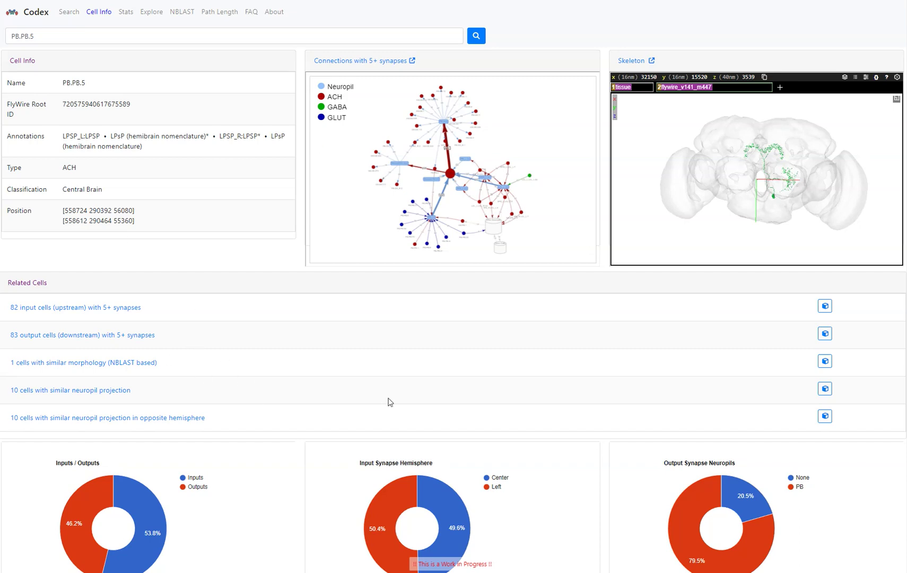
# - View PB.PB.5's 82 upstream input cells, then return to its Cell Info page
pyautogui.scroll(-3, 269, 381)
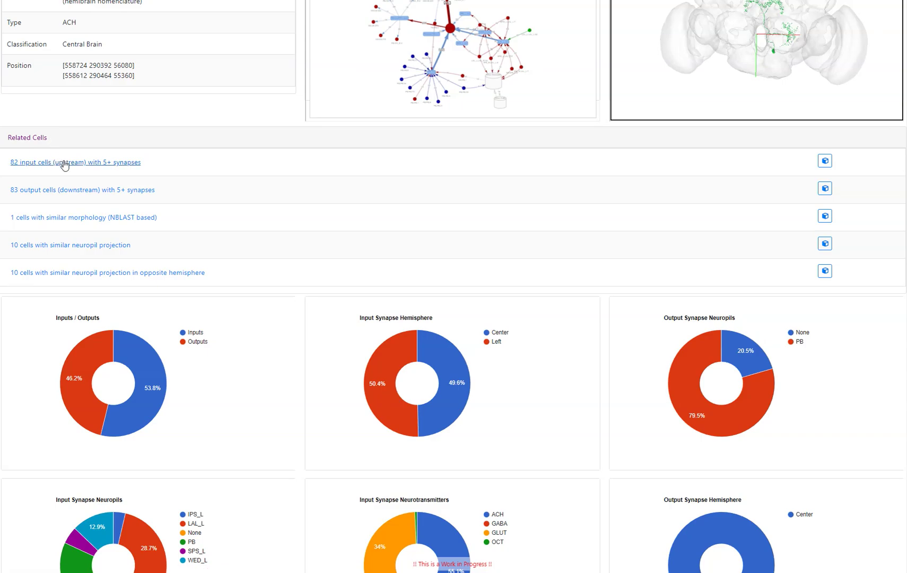
pyautogui.click(64, 165)
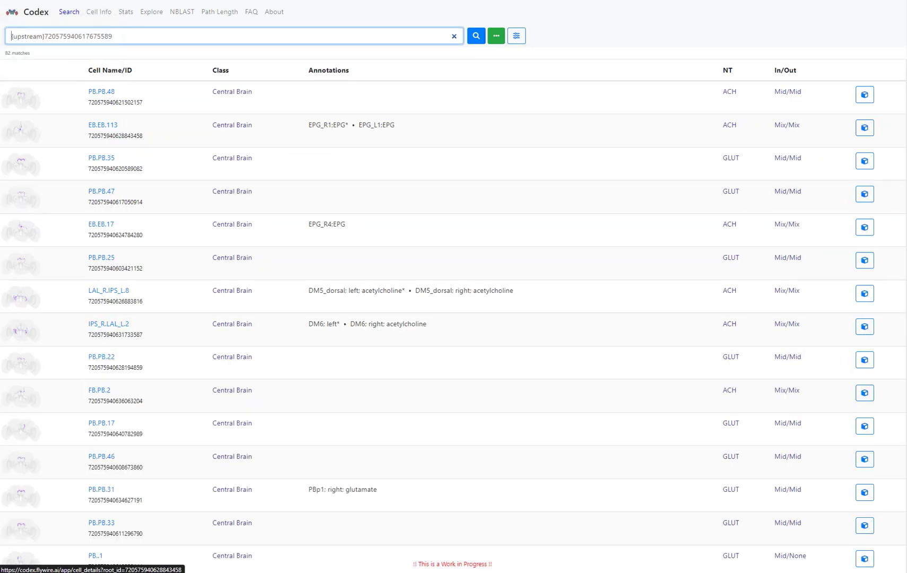
pyautogui.hotkey('alt', 'Left')
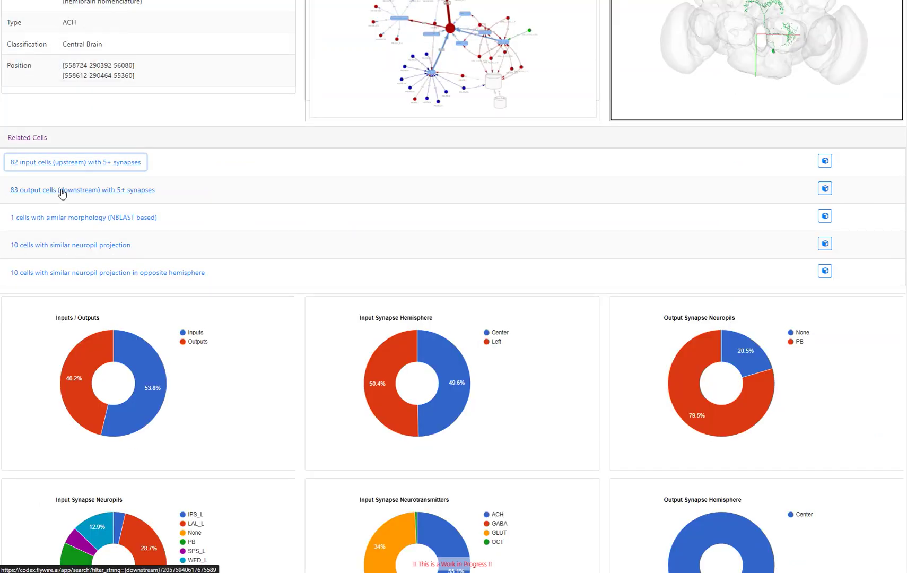
# - List the 83 downstream output cells and bring up the viewing and download options for them
pyautogui.click(61, 190)
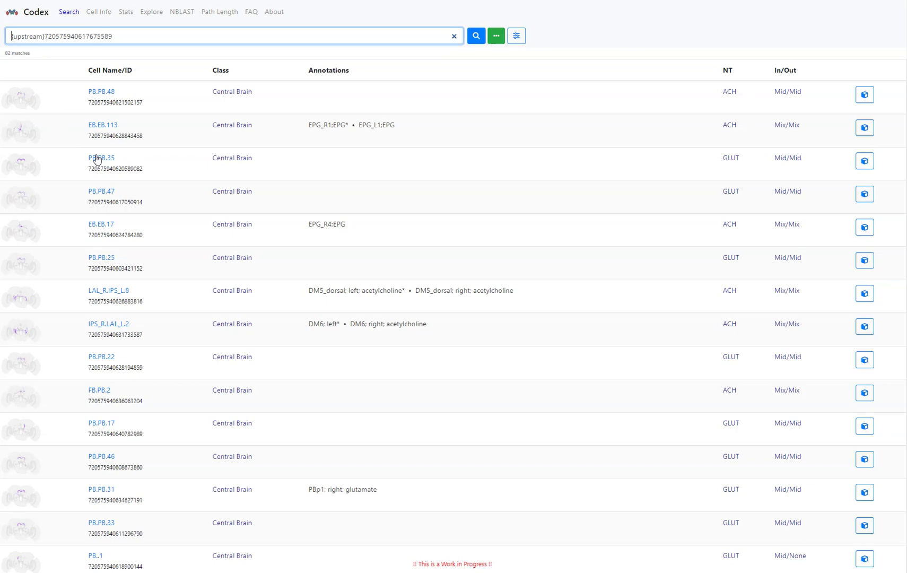
pyautogui.scroll(-4, 128, 337)
pyautogui.scroll(4, 139, 352)
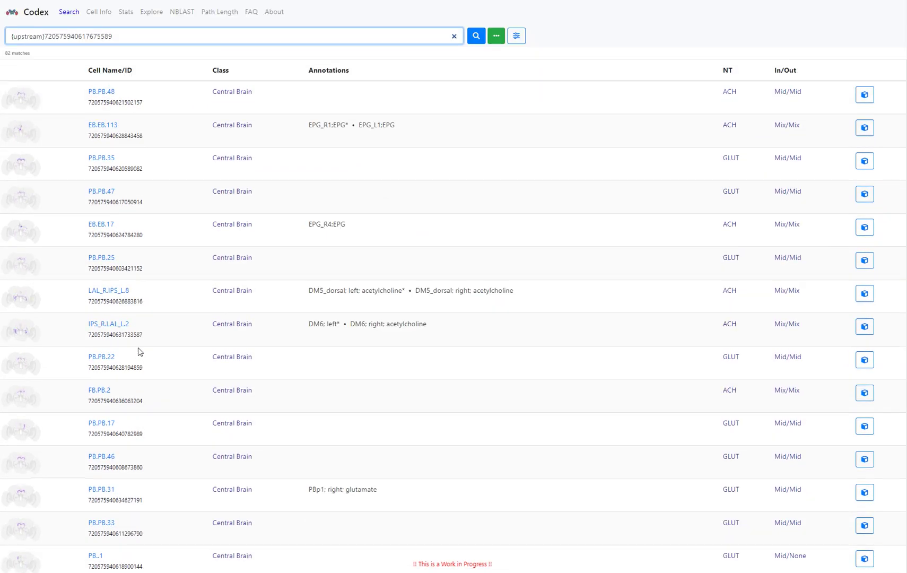
pyautogui.click(496, 34)
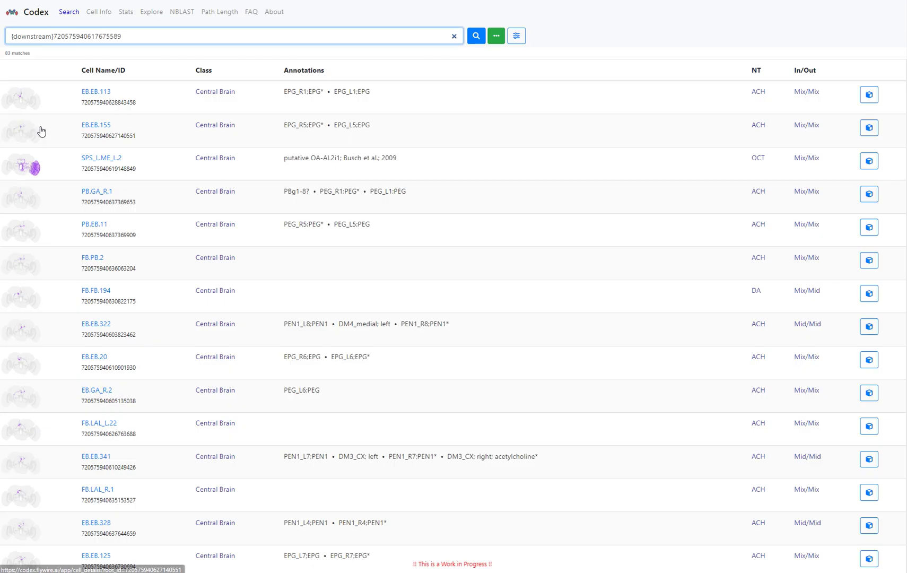
pyautogui.click(496, 37)
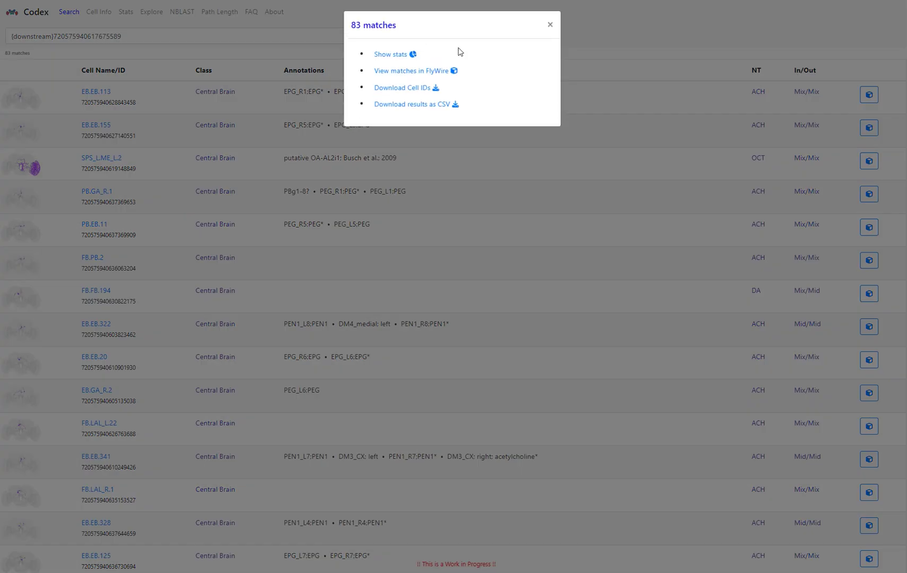
pyautogui.click(401, 72)
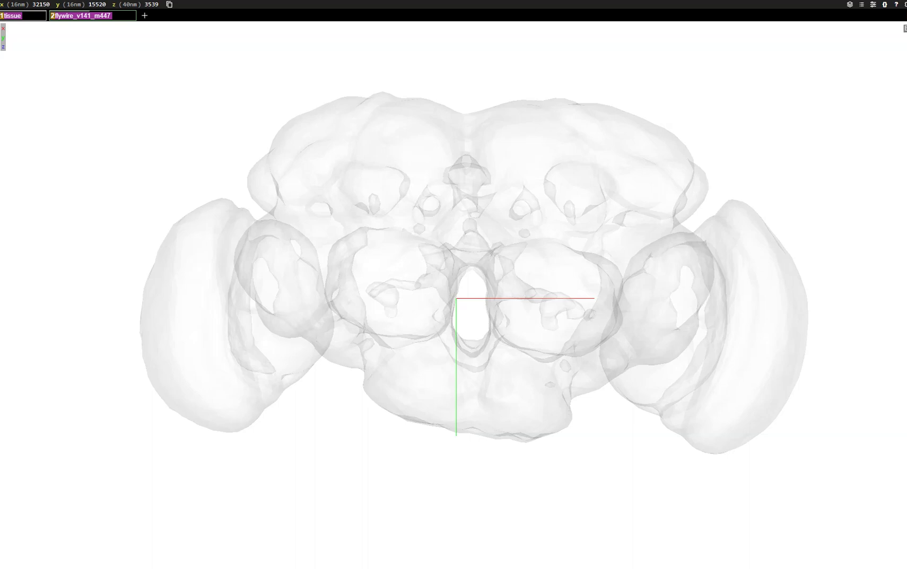
pyautogui.hotkey('alt', 'Left')
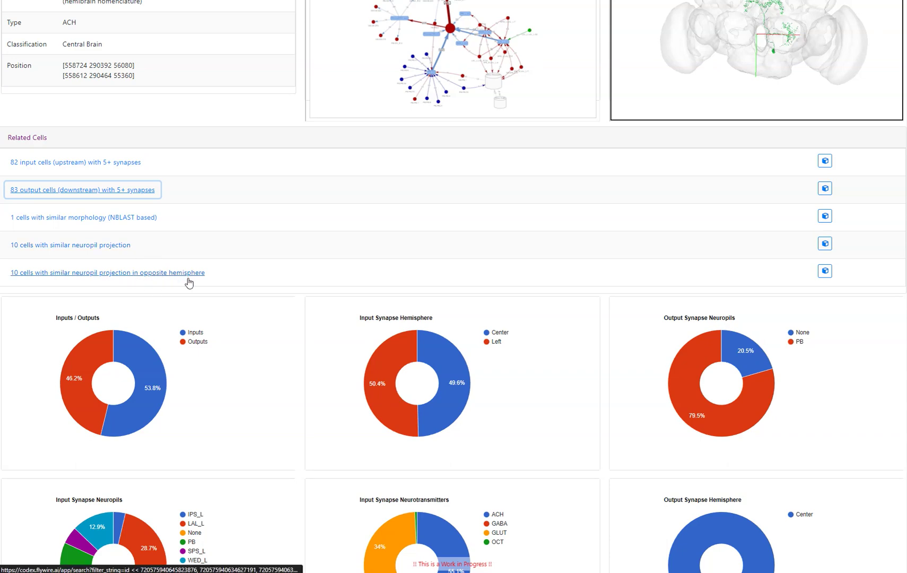
pyautogui.scroll(3, 240, 281)
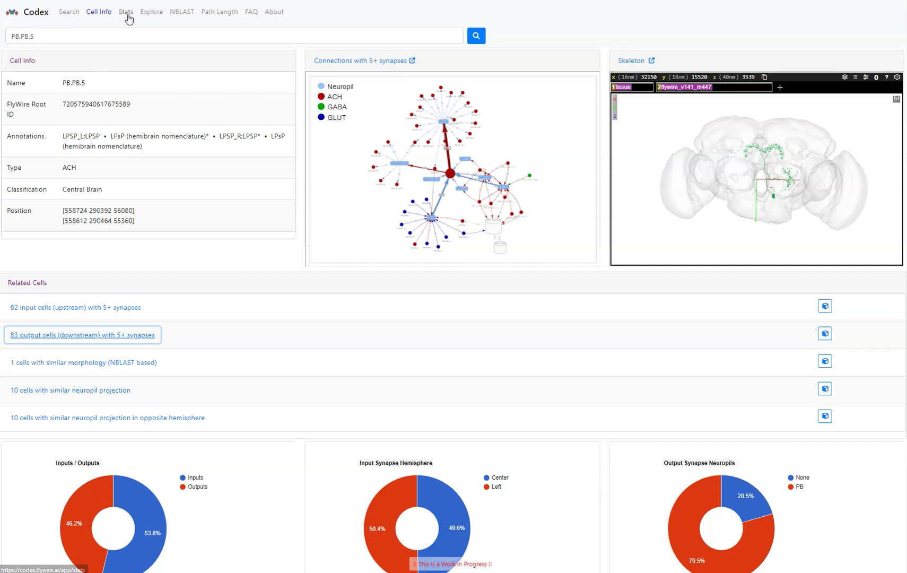
# - Browse the Explore page's Classes, Collections and Annotations lists, then go to the FAQ
pyautogui.click(151, 15)
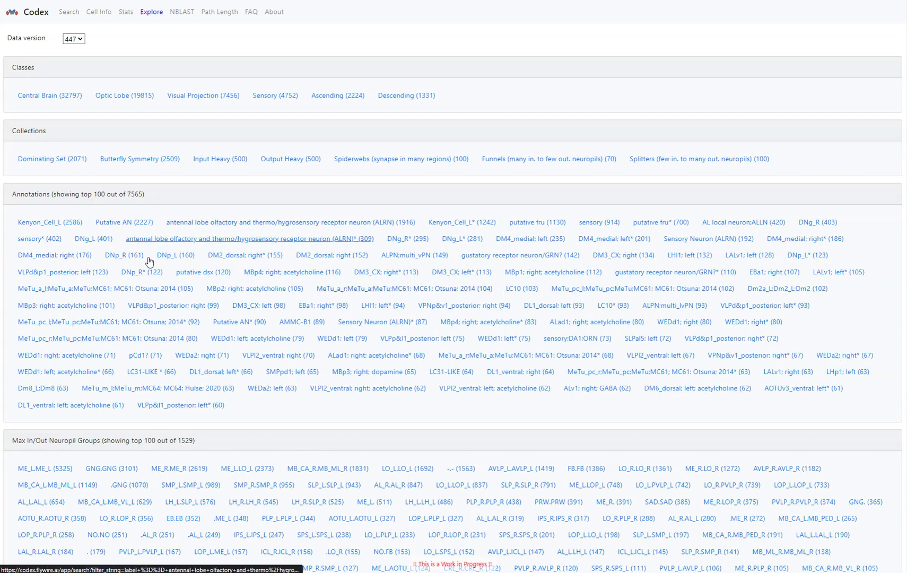
pyautogui.scroll(-1, 407, 357)
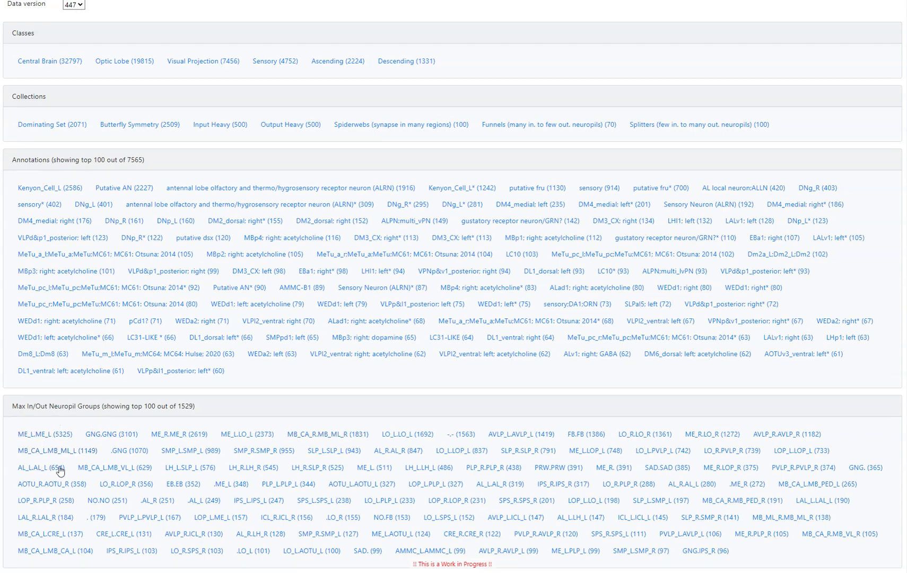
pyautogui.scroll(1, 368, 113)
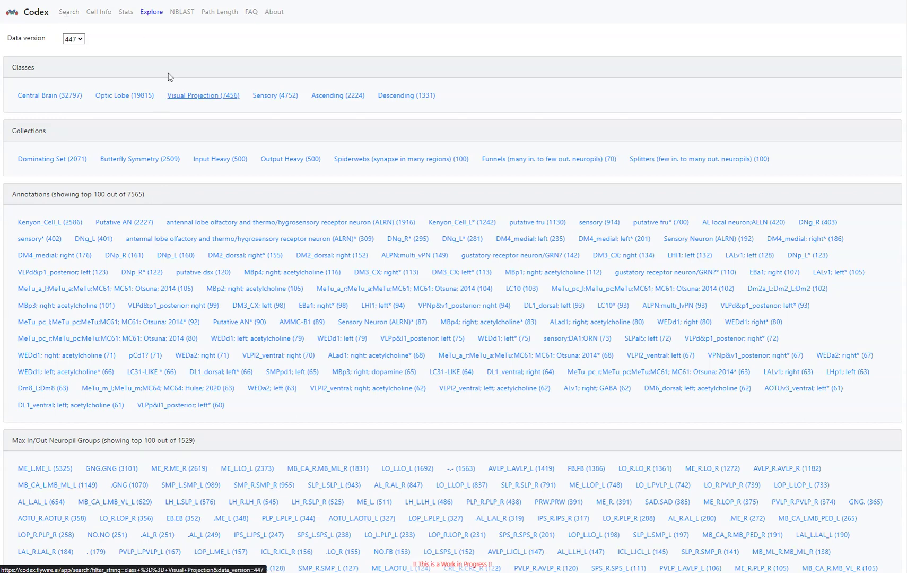
pyautogui.click(250, 15)
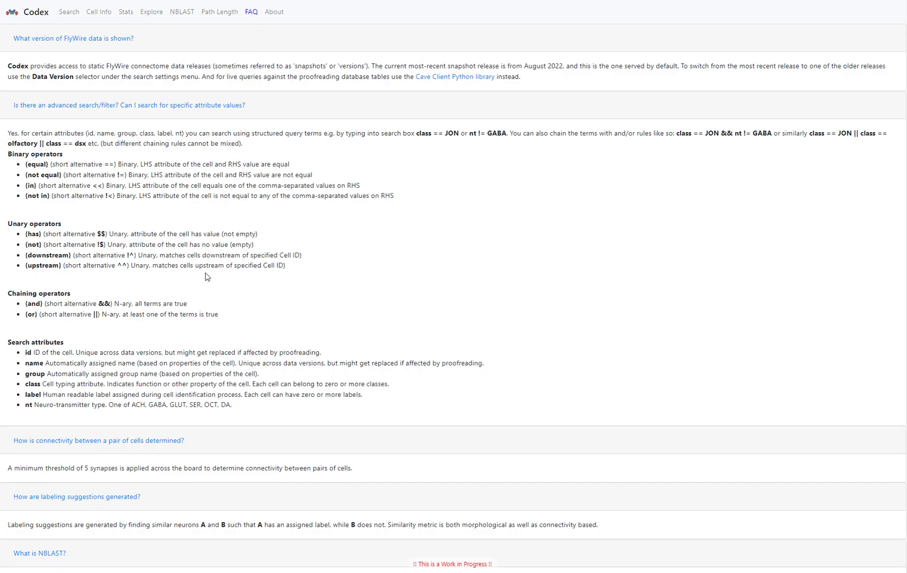
# - Open the Search results and scroll the cell table down to the pagination and back up
pyautogui.click(69, 16)
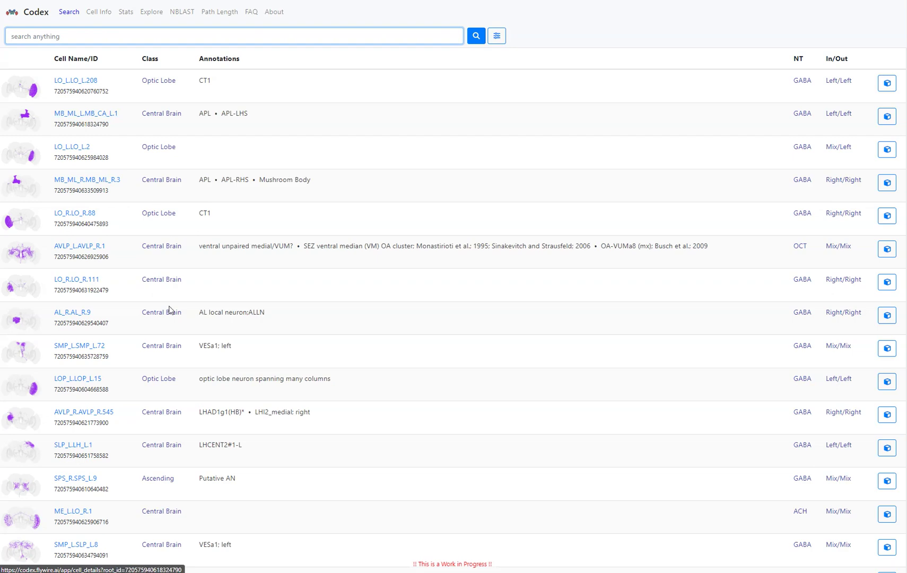
pyautogui.scroll(-4, 171, 310)
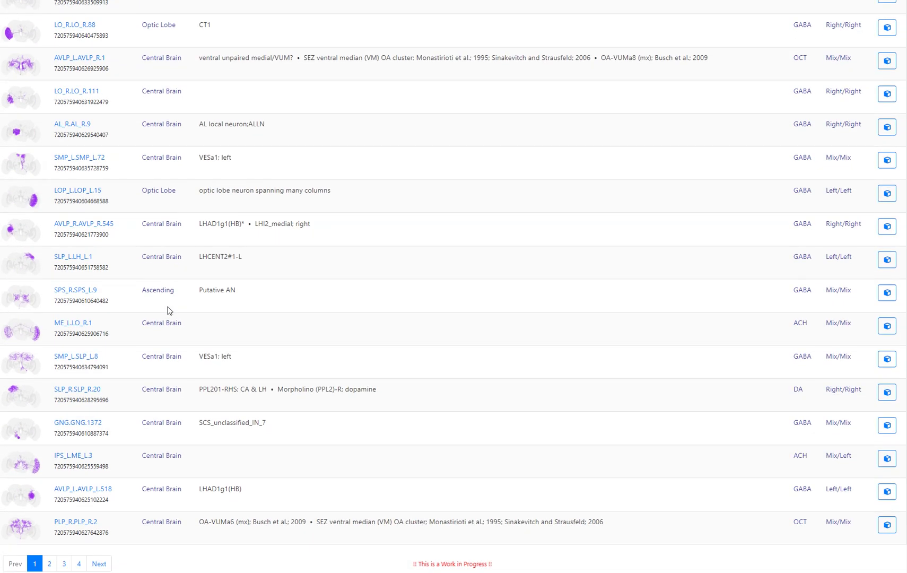
pyautogui.scroll(4, 169, 310)
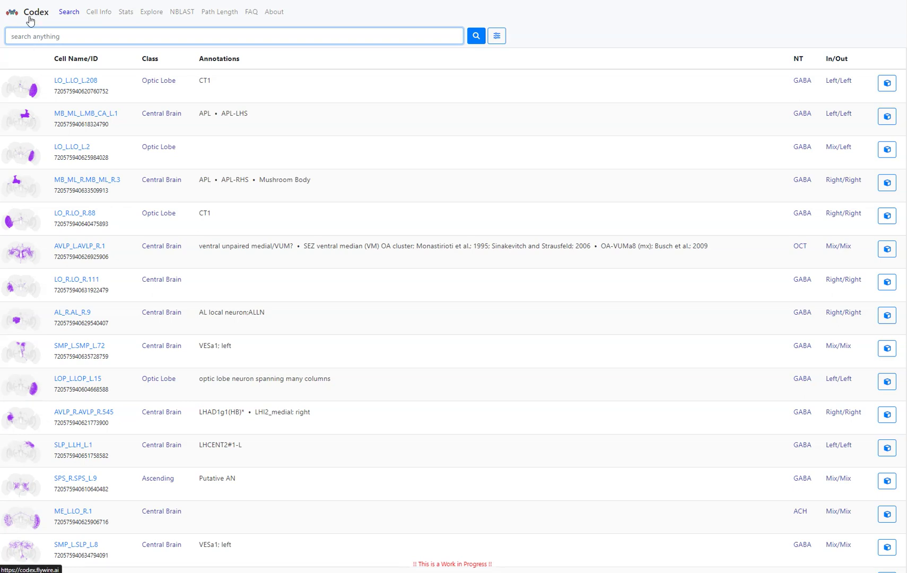
# - Open LO_L.LO_L.208's Cell Info and rotate its skeleton to an angled view
pyautogui.click(68, 83)
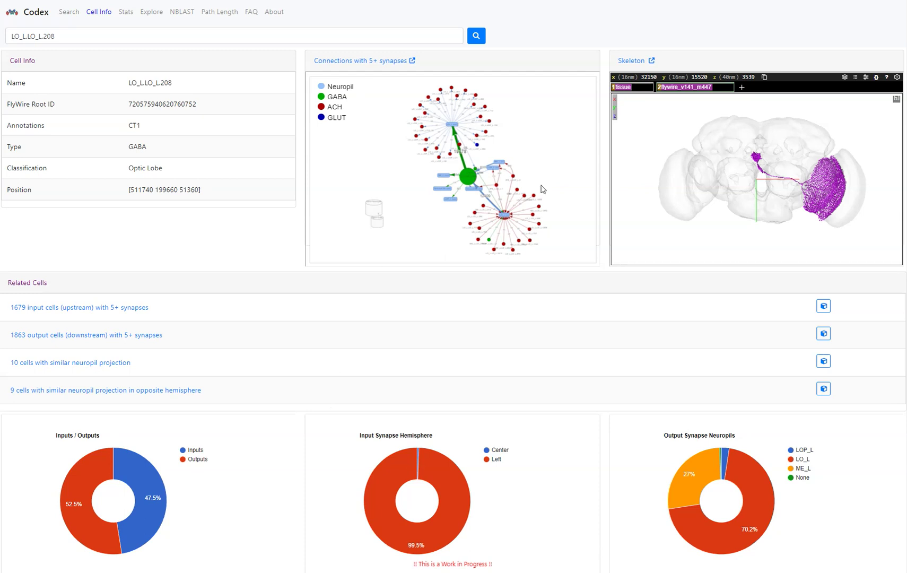
pyautogui.moveTo(723, 126); pyautogui.dragTo(711, 192)
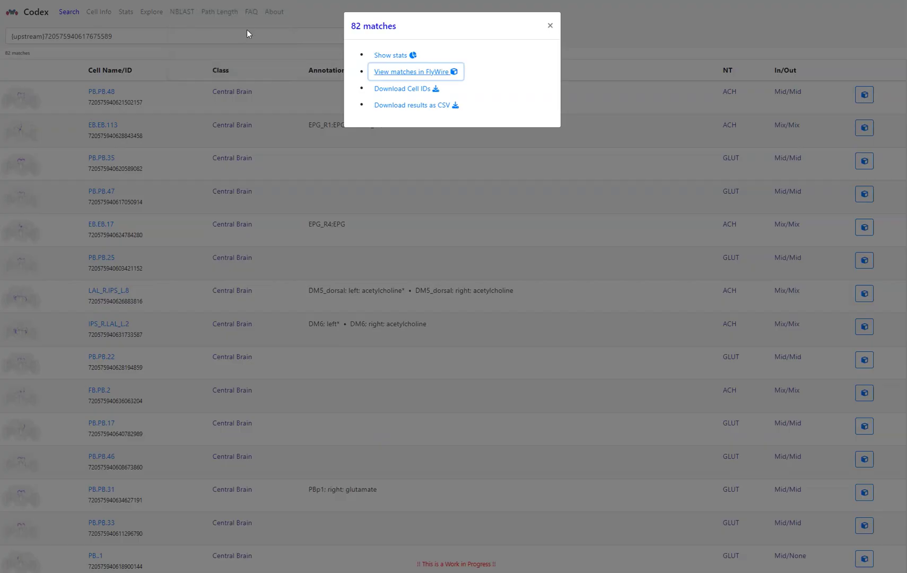
# - Close the 82 matches summary, then rotate and zoom the 83 downstream partners in the FlyWire 3D viewer
pyautogui.click(219, 36)
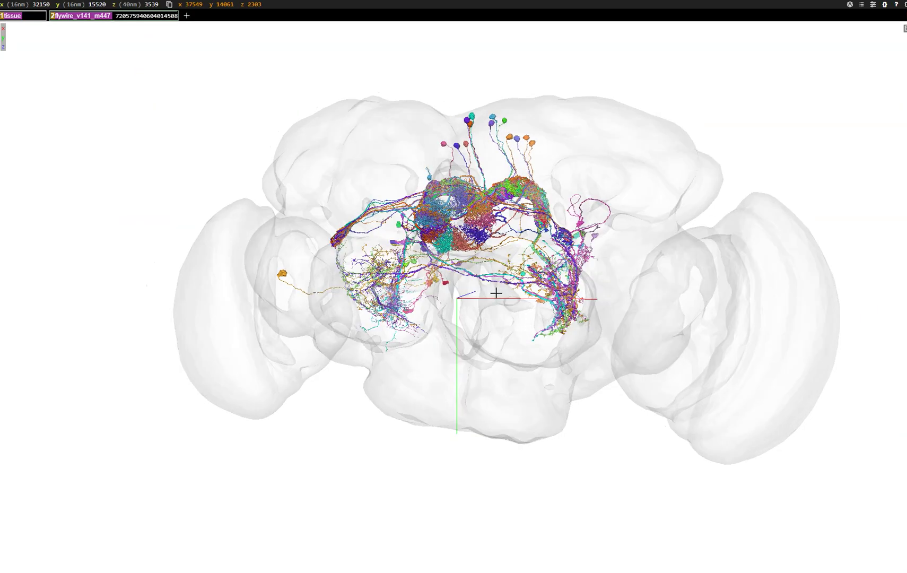
pyautogui.moveTo(496, 290); pyautogui.dragTo(138, 388)
pyautogui.scroll(5, 429, 365)
pyautogui.moveTo(318, 371); pyautogui.dragTo(843, 382)
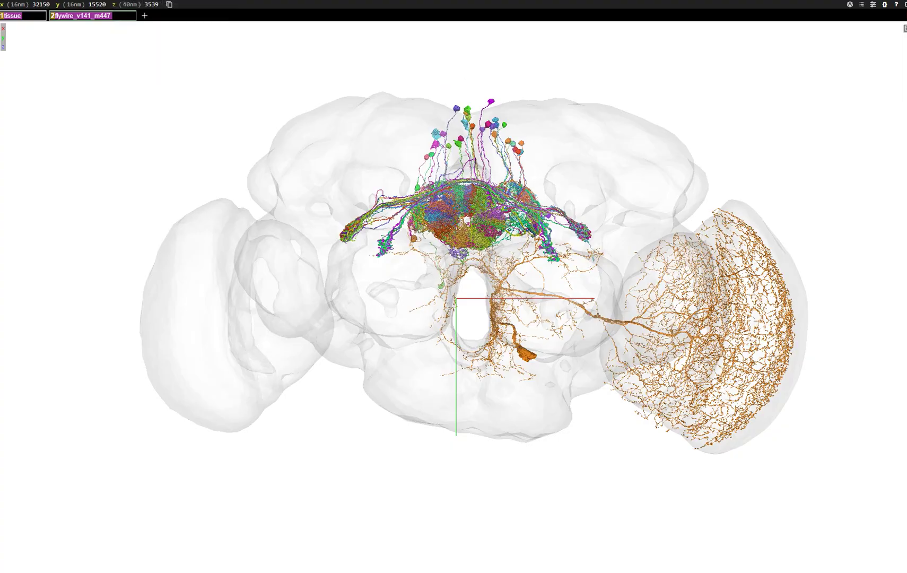
pyautogui.moveTo(563, 340); pyautogui.dragTo(524, 353)
pyautogui.scroll(10, 466, 241)
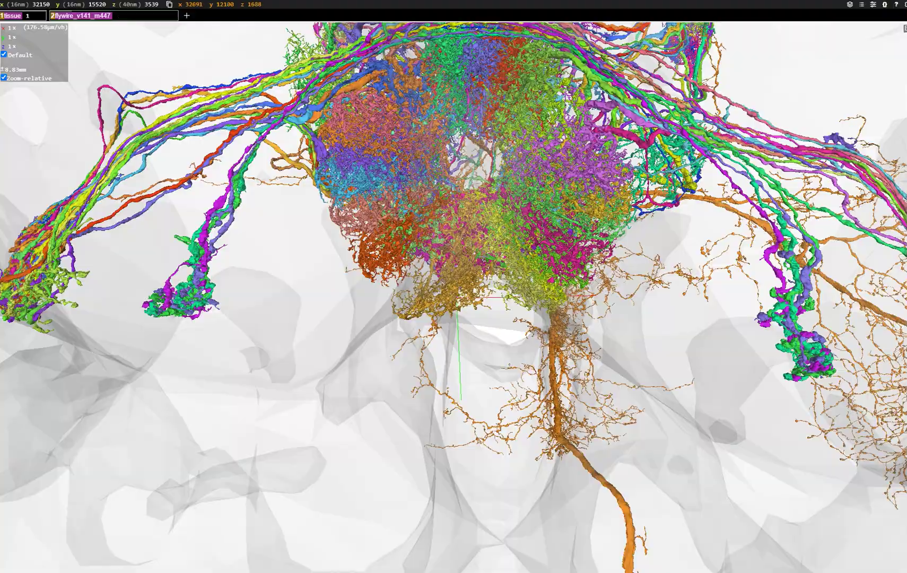
pyautogui.scroll(-5, 467, 240)
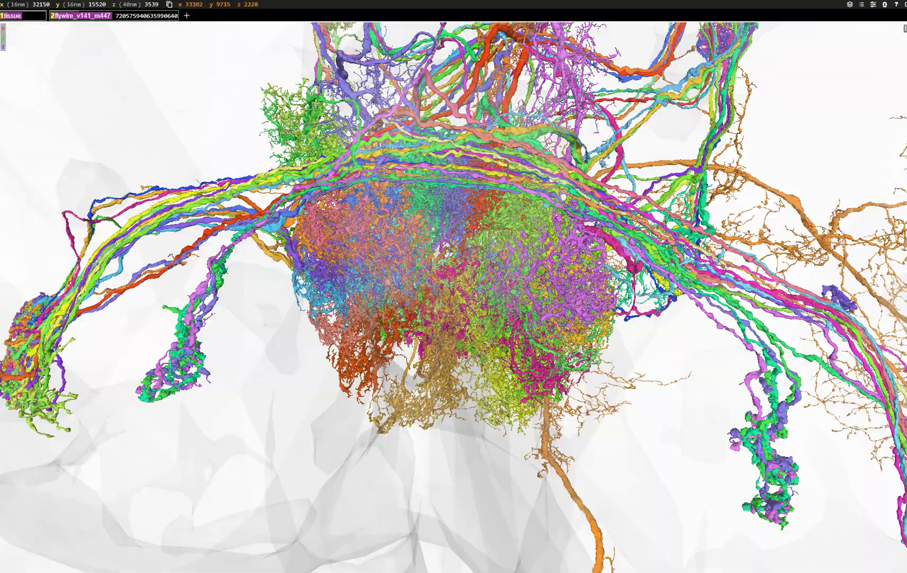
pyautogui.scroll(5, 466, 241)
pyautogui.scroll(-10, 479, 205)
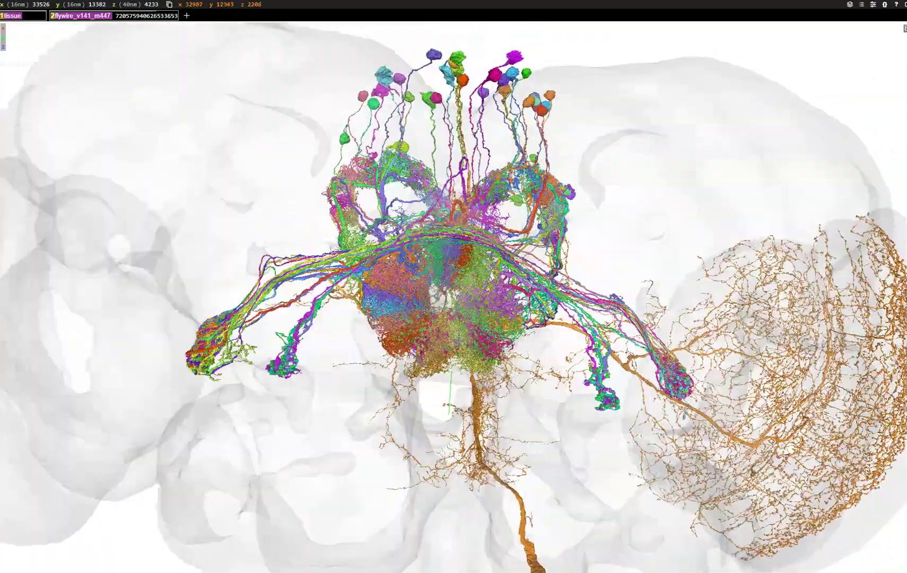
pyautogui.scroll(-5, 340, 257)
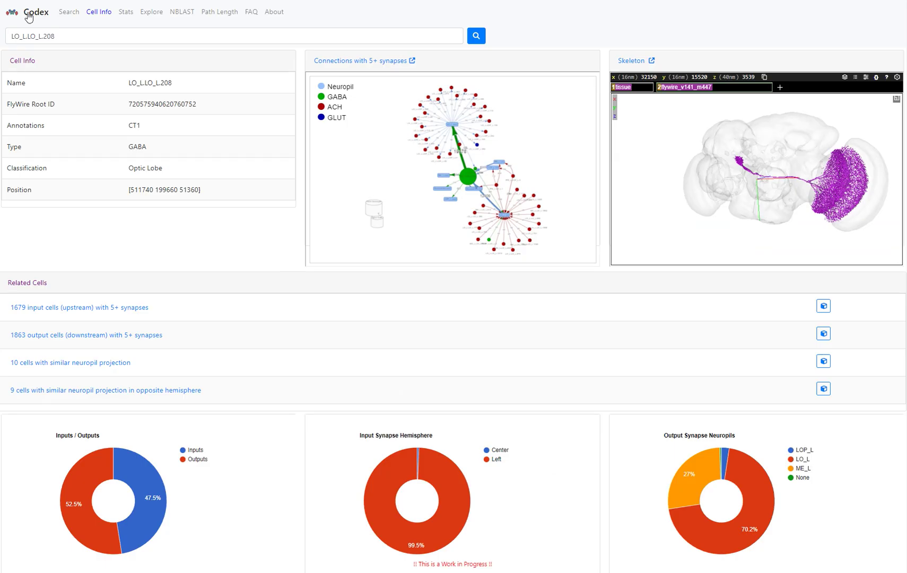
# - Return to the Codex home page showing 68,375 cells and 19,351,447 synapses
pyautogui.click(29, 17)
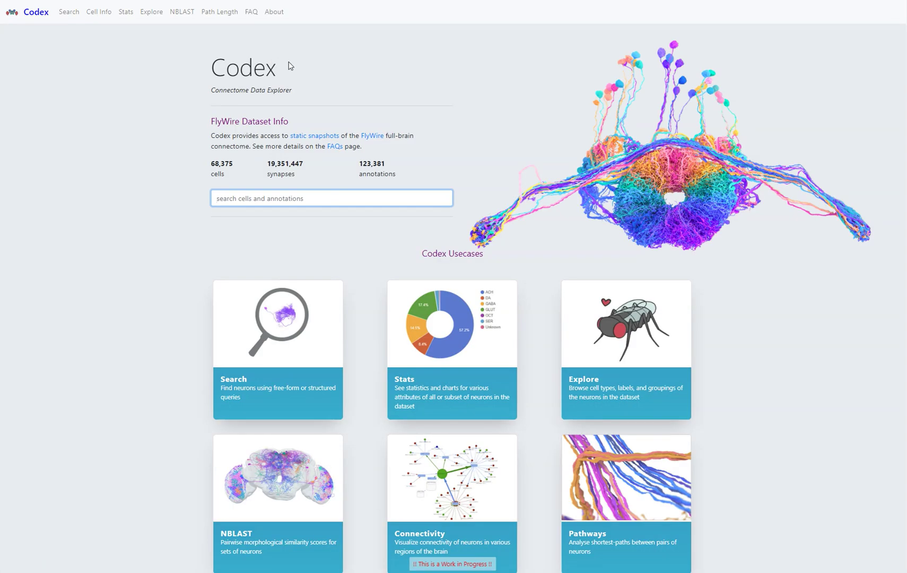